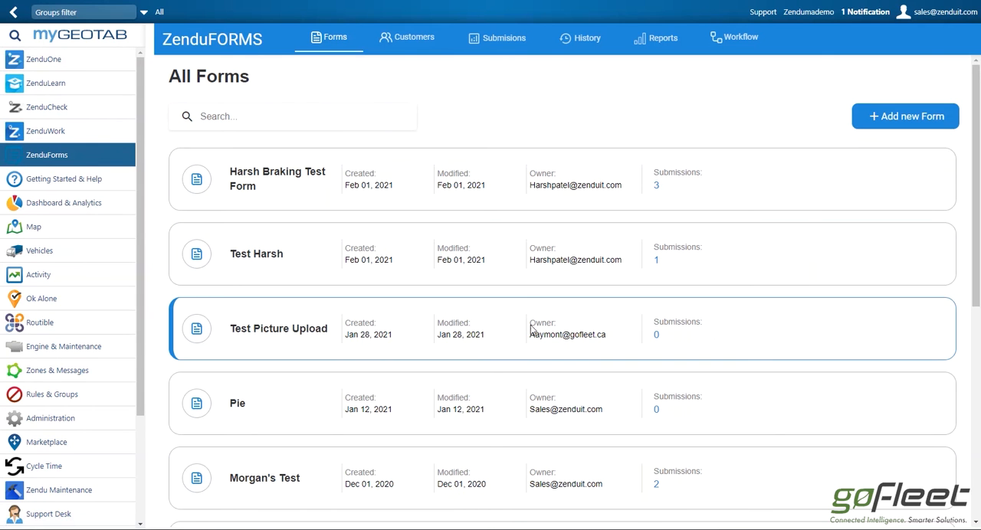
# - Start a new form from the All Forms list and create it as a Blank Form
pyautogui.scroll(-5, 618, 313)
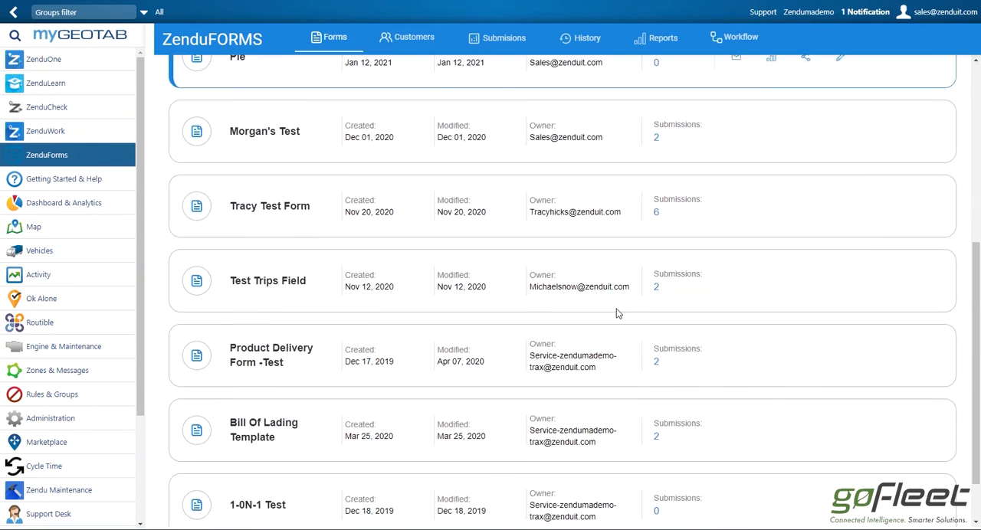
pyautogui.scroll(4, 618, 313)
pyautogui.scroll(1, 618, 314)
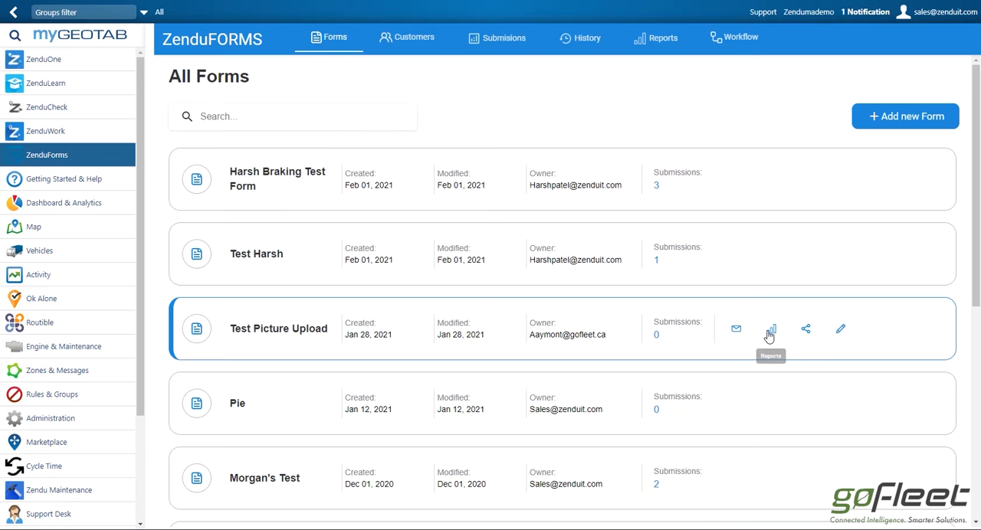
pyautogui.click(892, 117)
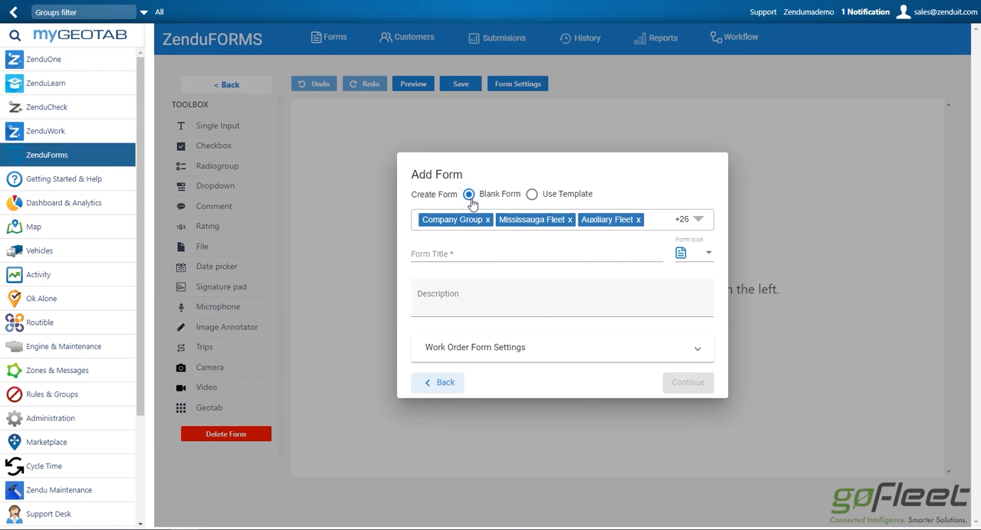
pyautogui.click(531, 195)
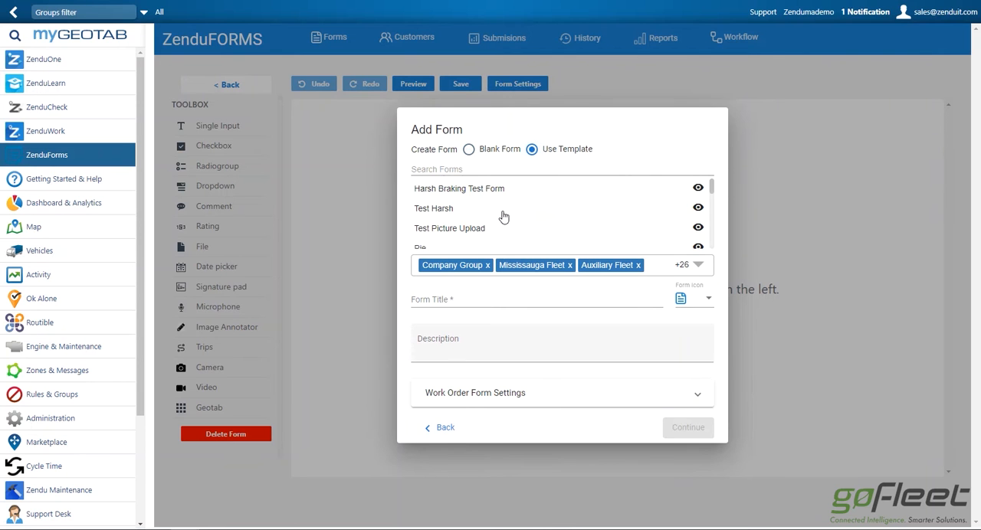
pyautogui.click(469, 150)
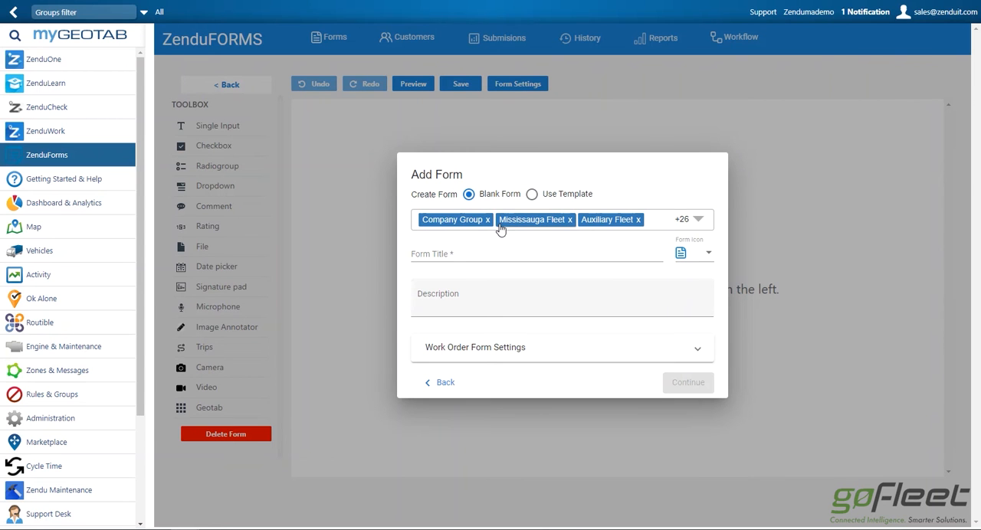
pyautogui.click(702, 224)
pyautogui.click(703, 223)
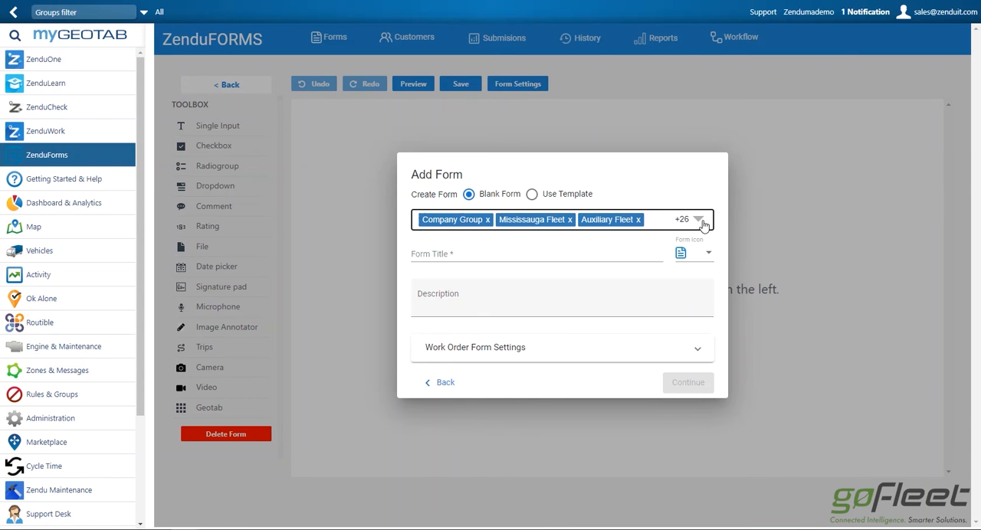
# - Title the new form My Test, leave its description empty and continue to the form builder
pyautogui.click(523, 258)
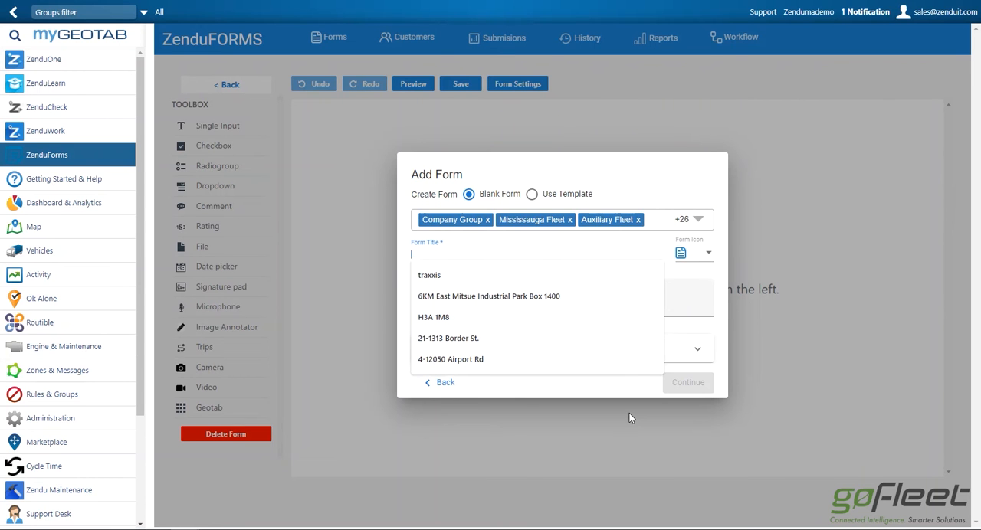
pyautogui.write('My Test')
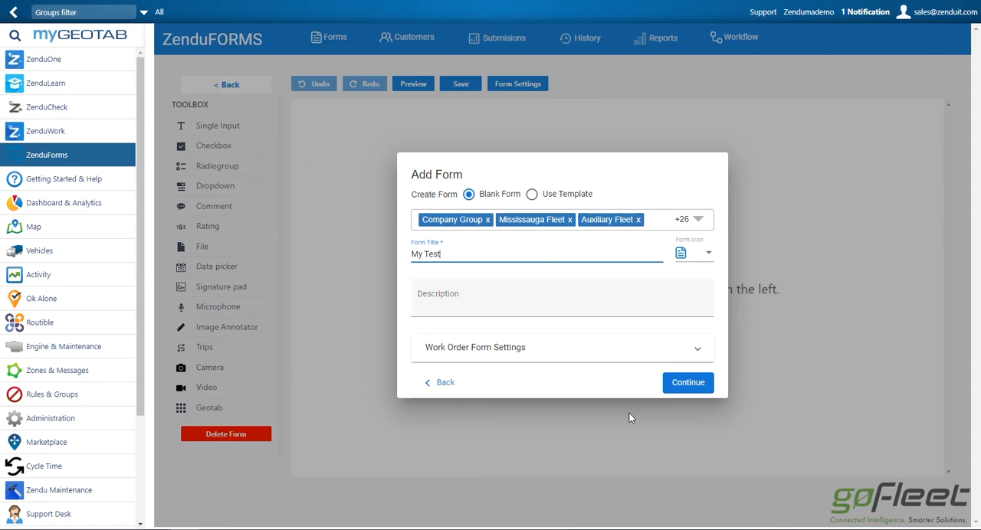
pyautogui.click(511, 308)
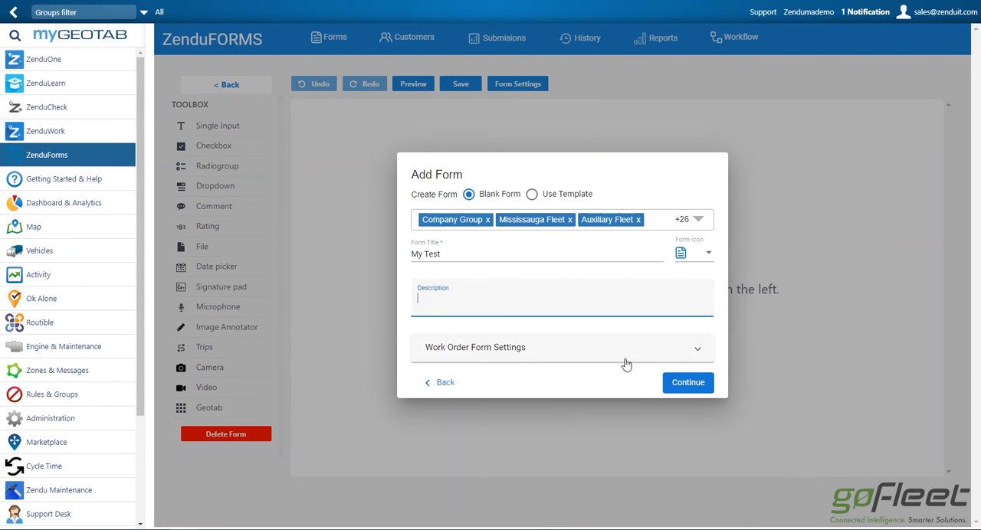
pyautogui.click(678, 386)
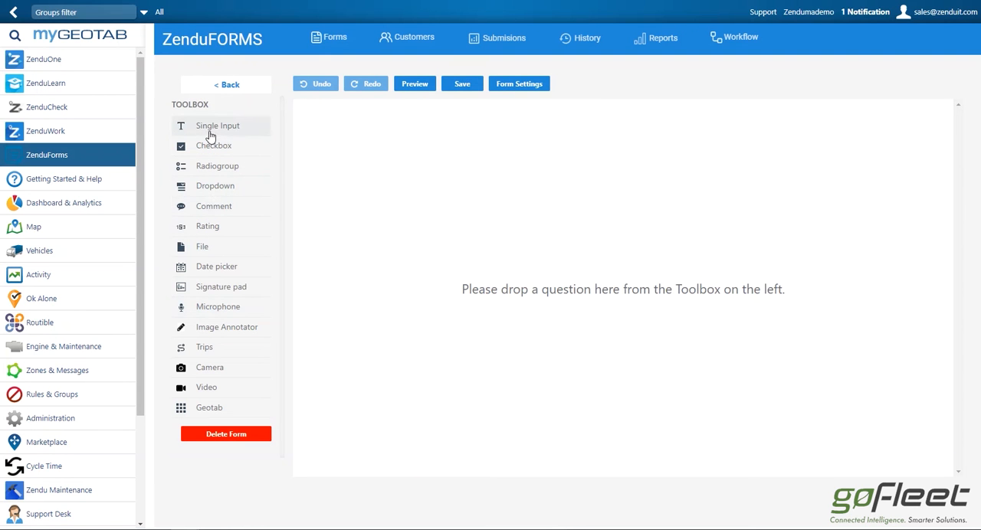
# - Add a Single Input question to the empty form and title it "When was it completed?"
pyautogui.moveTo(211, 134); pyautogui.dragTo(392, 169)
pyautogui.click(370, 157)
pyautogui.press('BackSpace')
pyautogui.press('BackSpace')
pyautogui.press('BackSpace')
pyautogui.press('BackSpace')
pyautogui.press('BackSpace')
pyautogui.press('BackSpace')
pyautogui.press('BackSpace')
pyautogui.press('BackSpace')
pyautogui.write('When was it completed?')
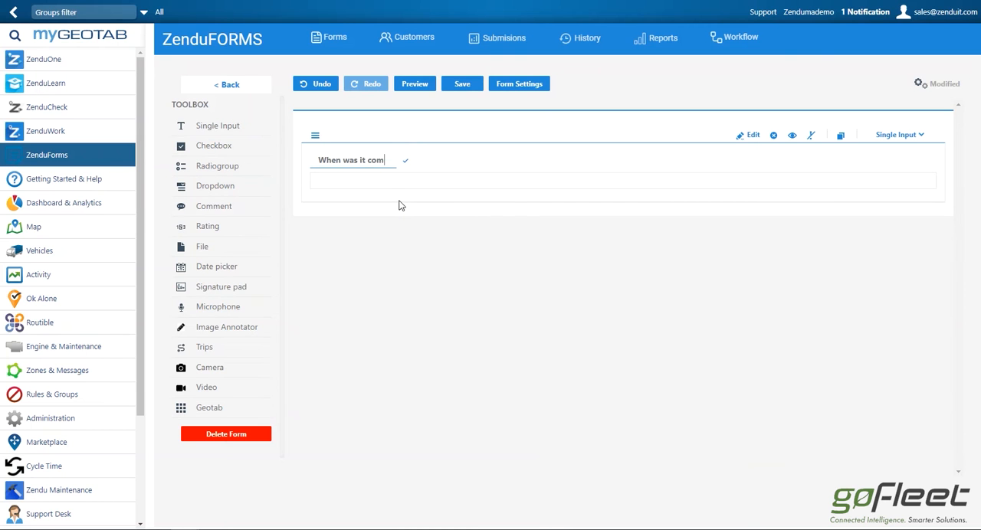
pyautogui.click(405, 183)
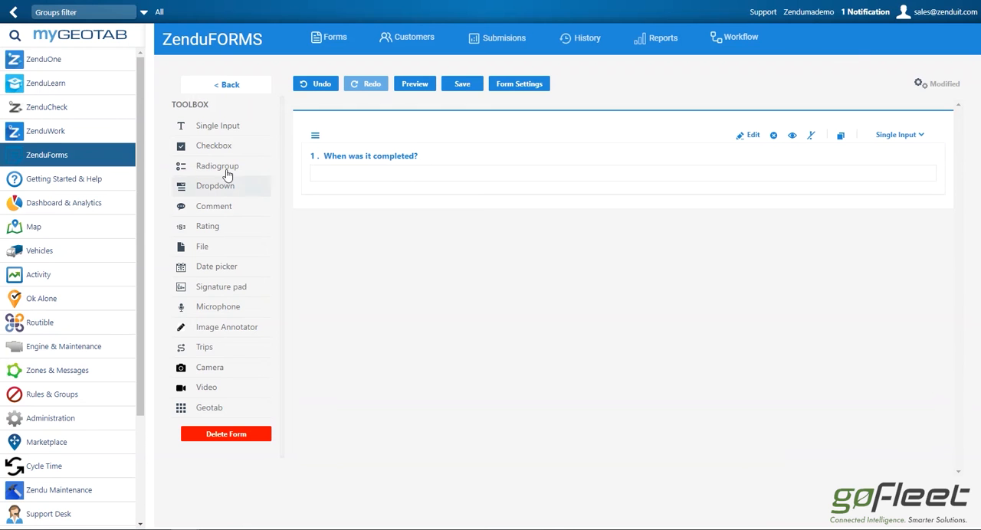
# - Add a Checkbox question below the first question and title it "What was done?"
pyautogui.moveTo(197, 148); pyautogui.dragTo(349, 223)
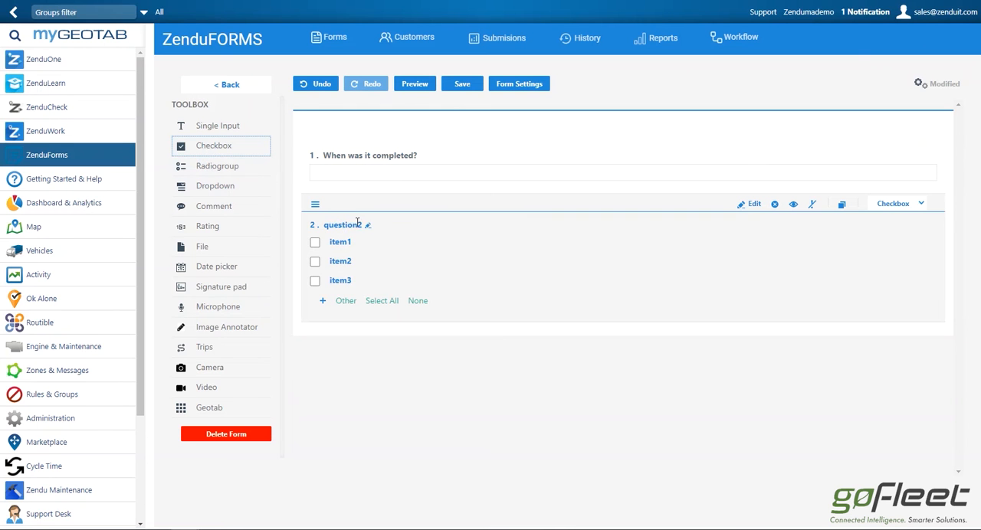
pyautogui.press('BackSpace')
pyautogui.press('BackSpace')
pyautogui.press('BackSpace')
pyautogui.press('BackSpace')
pyautogui.press('BackSpace')
pyautogui.press('BackSpace')
pyautogui.press('BackSpace')
pyautogui.press('BackSpace')
pyautogui.write('What was done?')
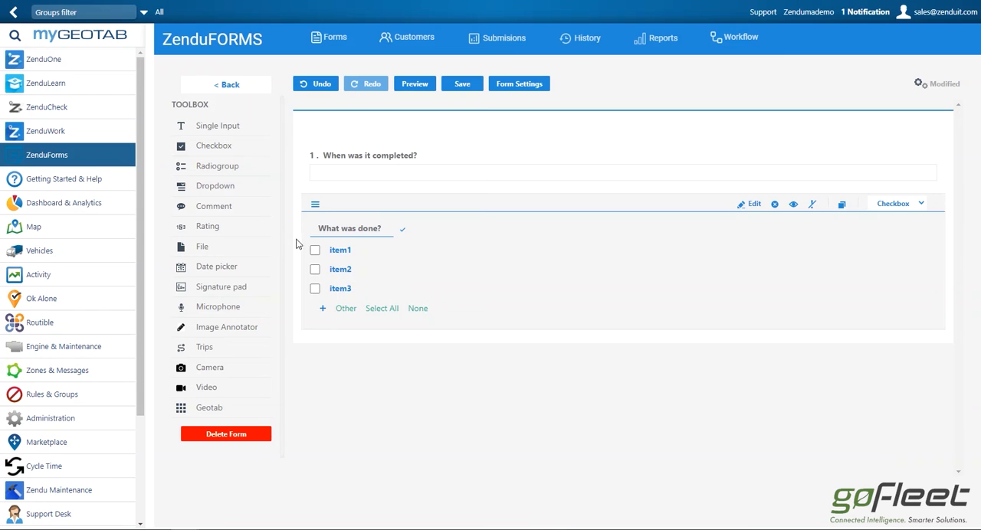
# - Add a Camera photo upload and a Signature pad below the checkbox question, with a Geotab measurements block between them
pyautogui.moveTo(218, 368); pyautogui.dragTo(388, 370)
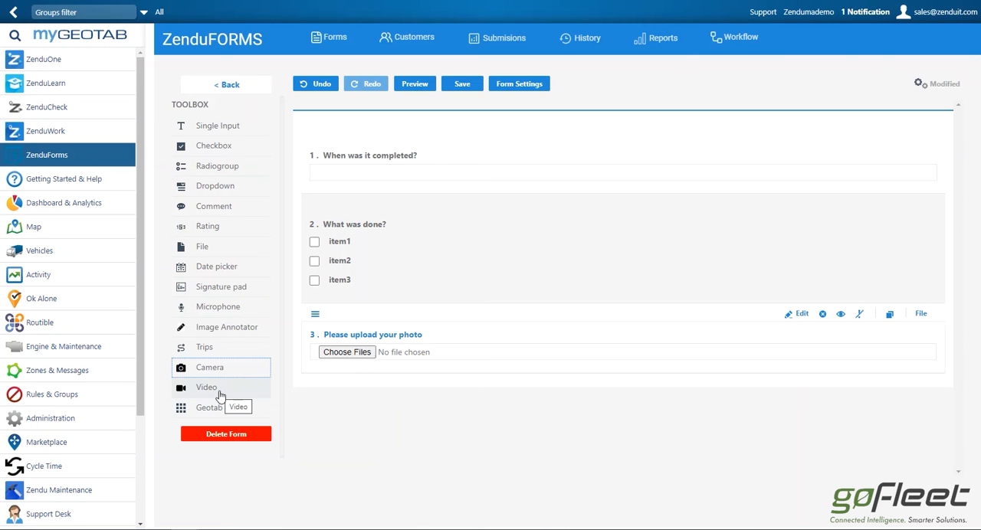
pyautogui.moveTo(221, 287); pyautogui.dragTo(373, 407)
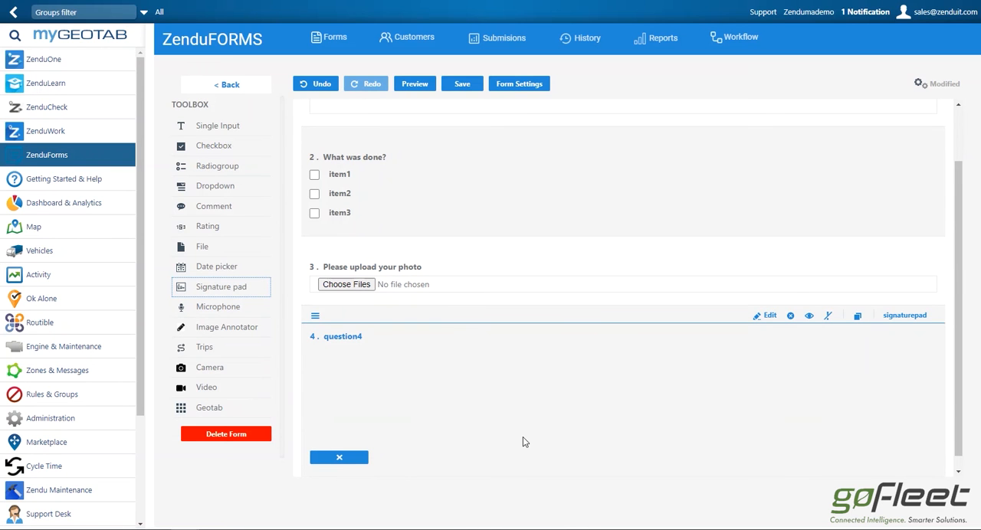
pyautogui.moveTo(207, 407); pyautogui.dragTo(394, 410)
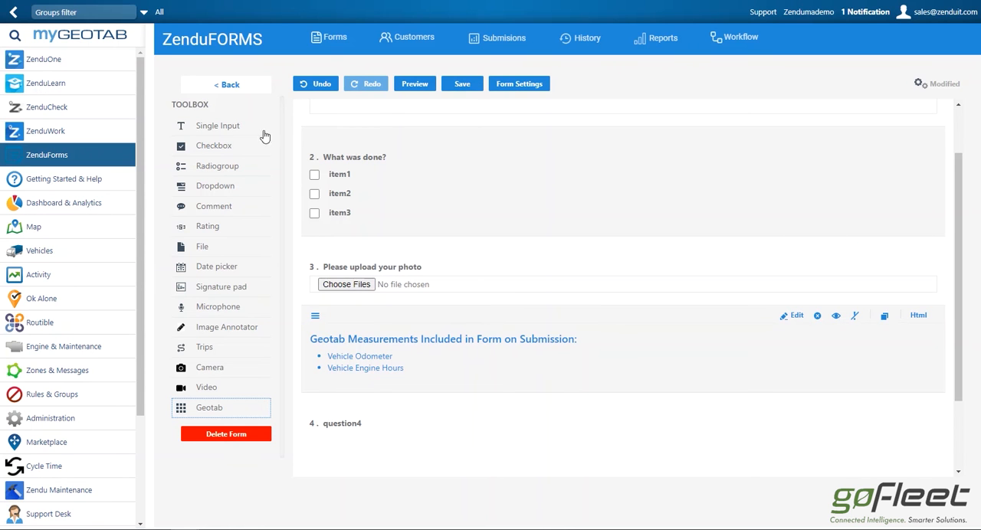
# - Save the finished My Test form and return to the list of all forms
pyautogui.moveTo(200, 246); pyautogui.dragTo(480, 261)
pyautogui.scroll(3, 521, 243)
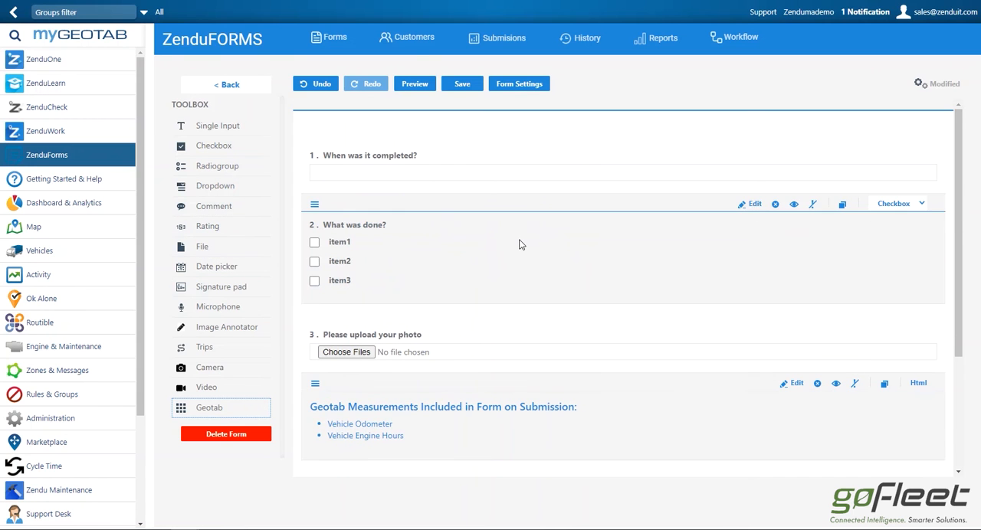
pyautogui.click(462, 84)
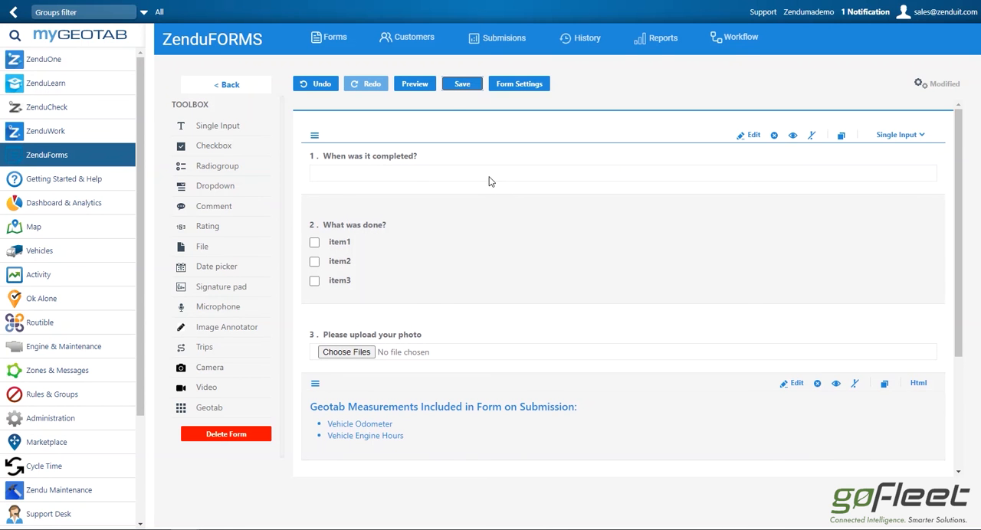
pyautogui.click(462, 84)
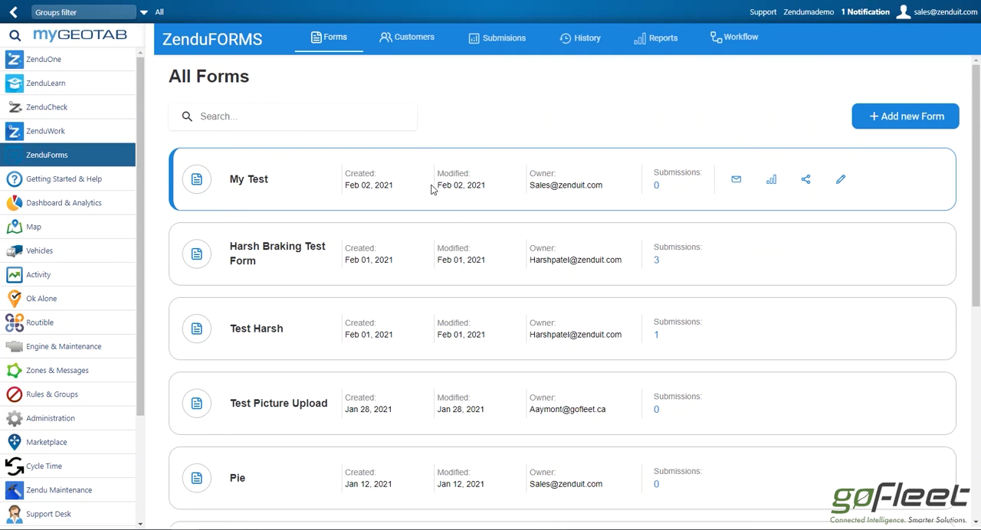
# - Open the send task for the My Test form and select the driver who receives it on Geotab Drive
pyautogui.click(736, 183)
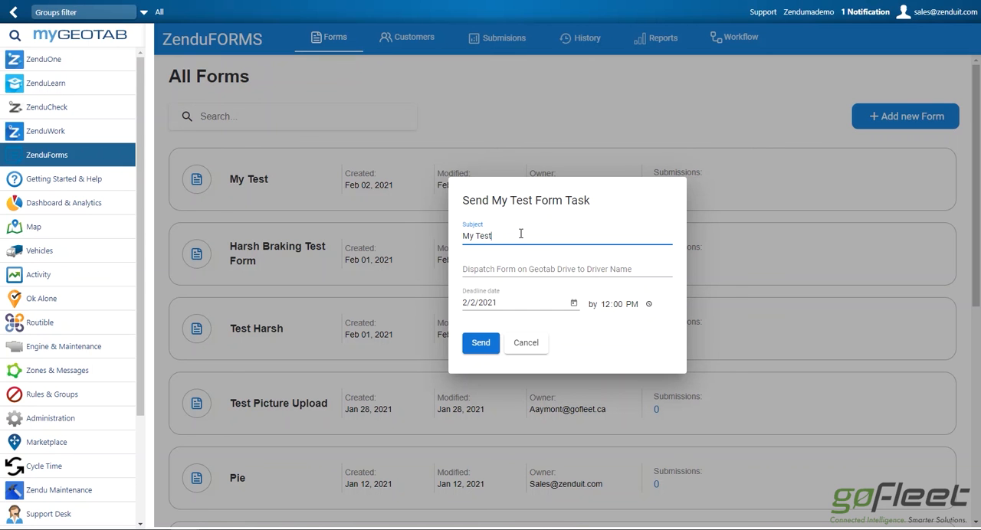
pyautogui.click(555, 269)
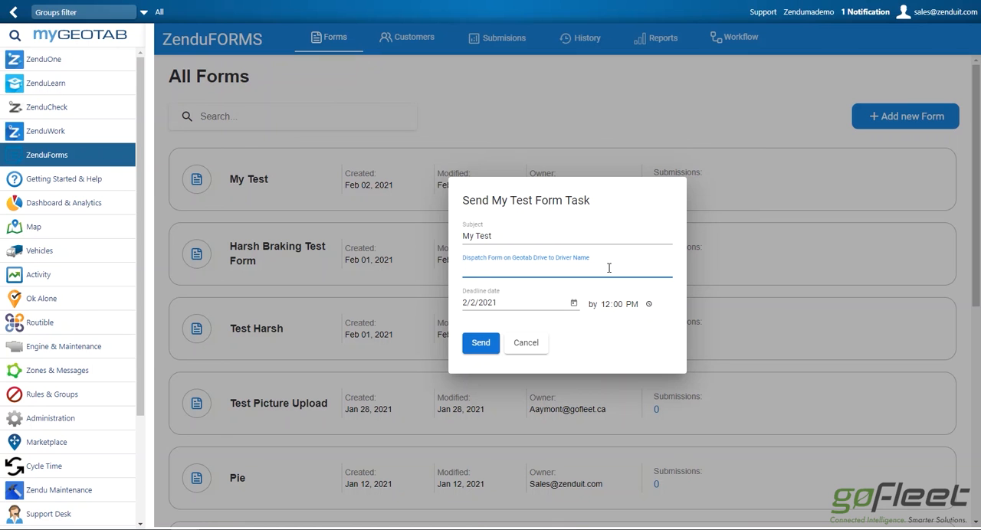
pyautogui.write('more')
pyautogui.press('BackSpace')
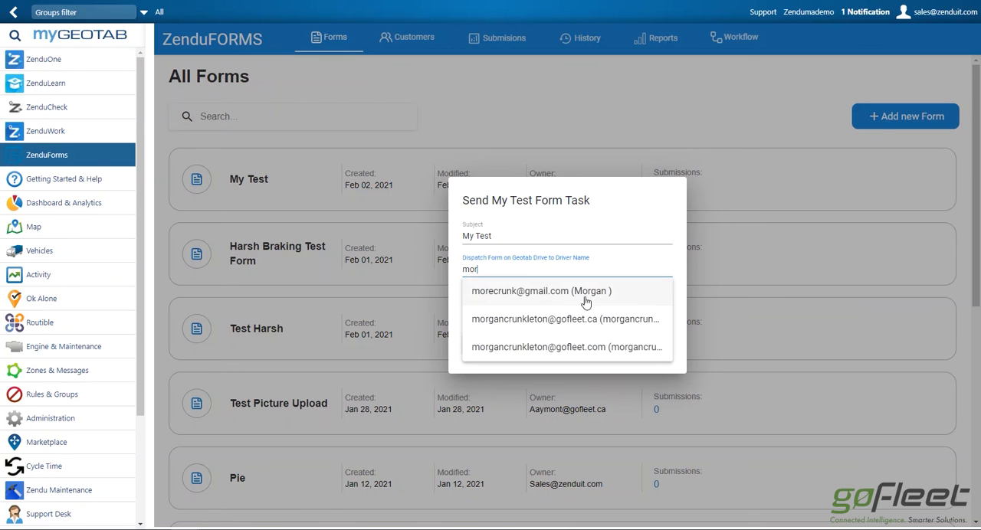
pyautogui.click(495, 295)
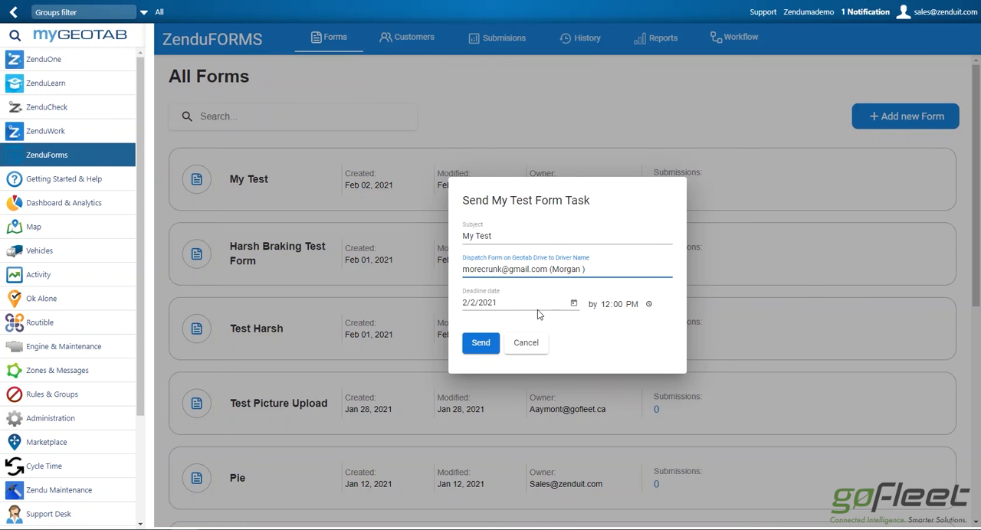
# - Set the form task's deadline date to 2/3/2021 and send it
pyautogui.click(573, 304)
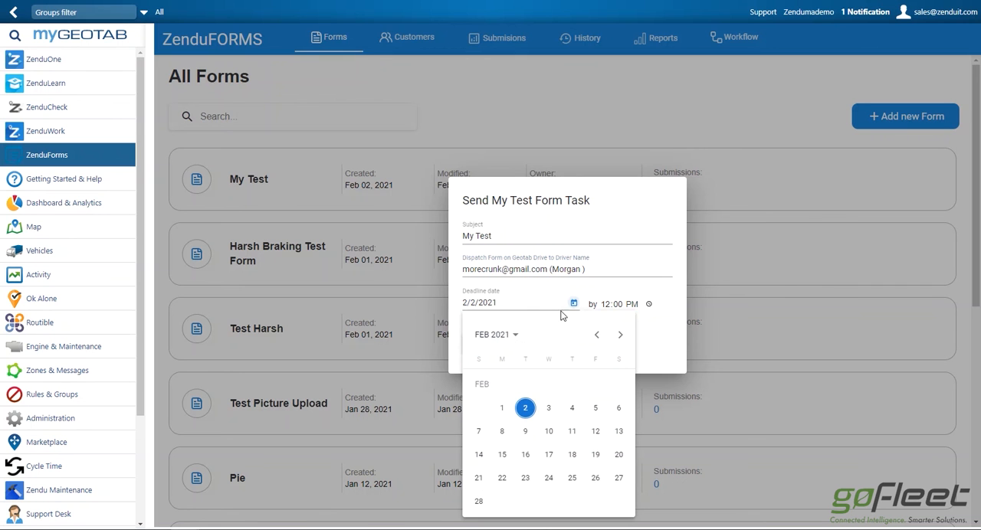
pyautogui.click(549, 407)
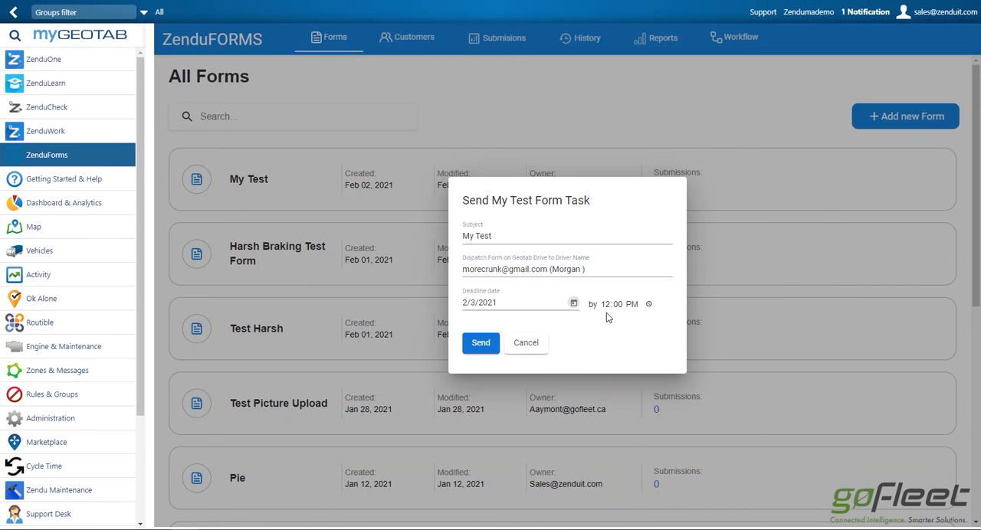
pyautogui.click(477, 344)
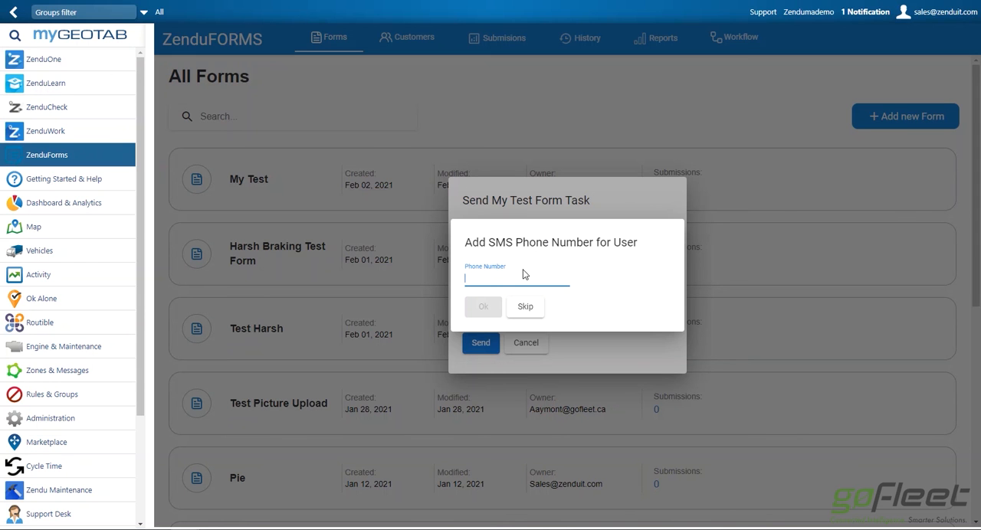
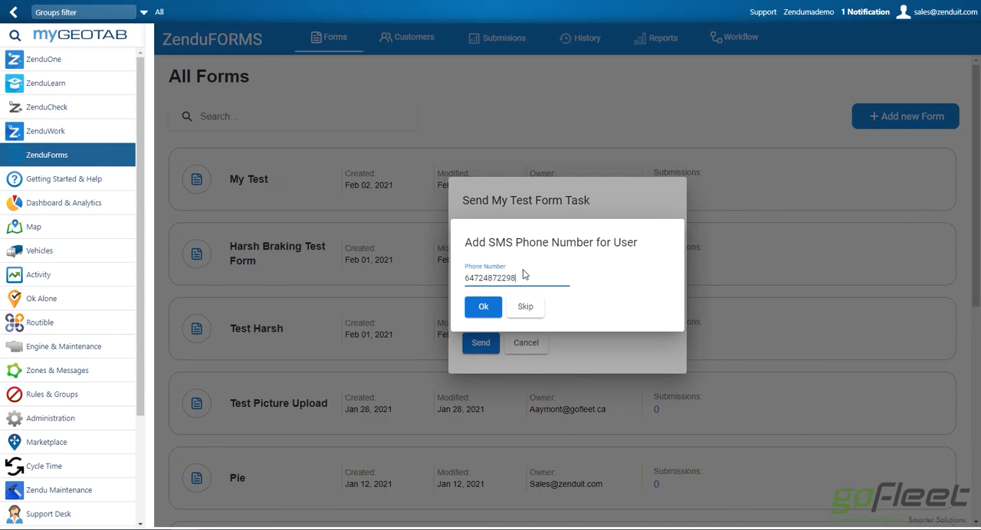
# - Enter the driver's SMS phone number, confirm it and close the send task dialog
pyautogui.click(484, 307)
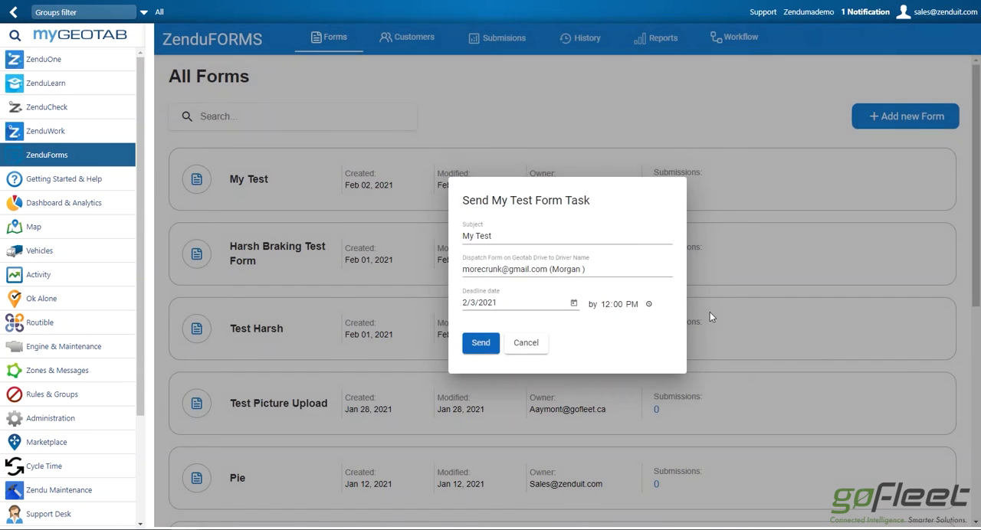
pyautogui.click(710, 313)
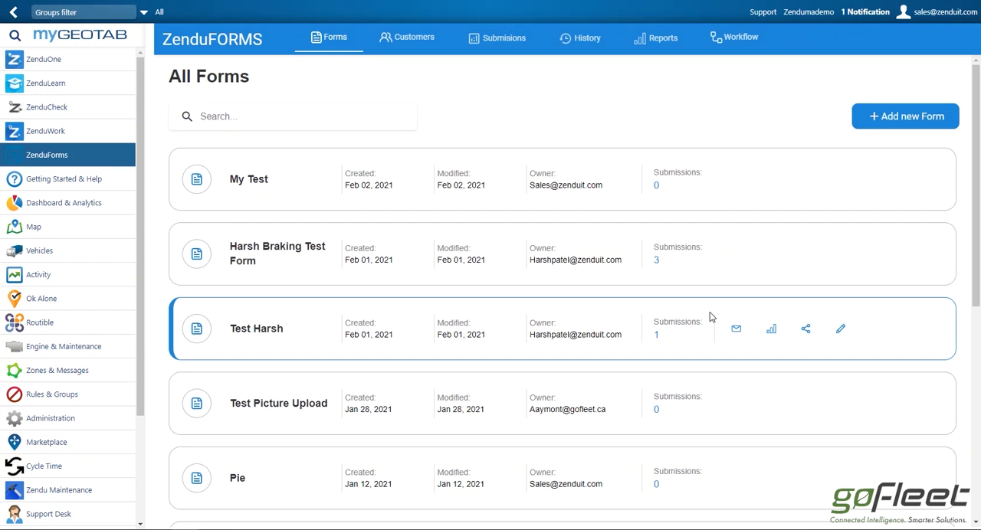